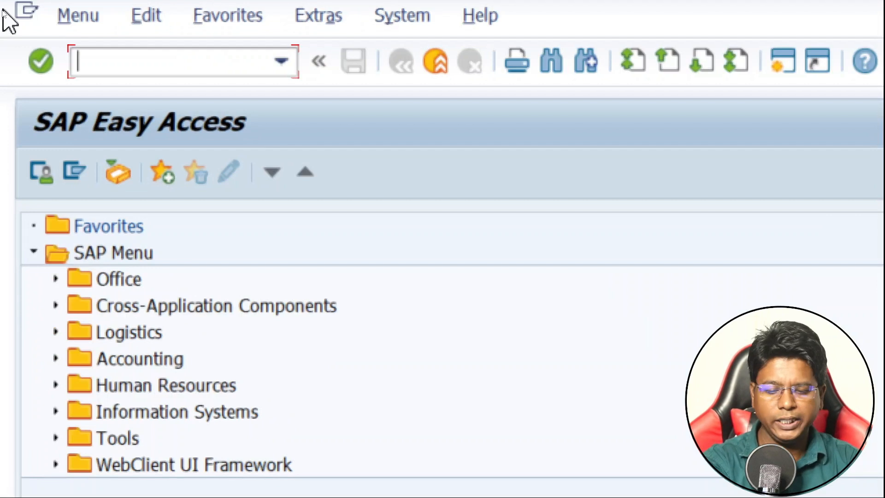
Run transaction SPRO and display the SAP Reference IMG
{"action": "type", "text": "SPRO"}
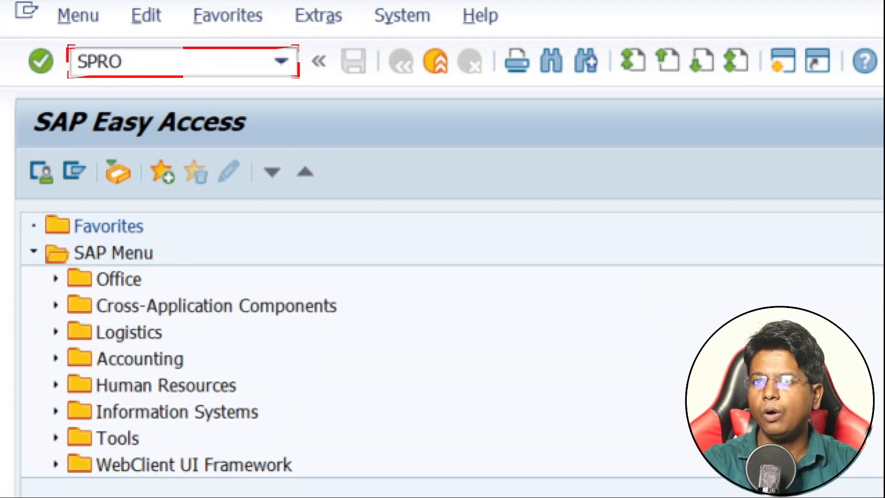
{"action": "key", "text": "Return"}
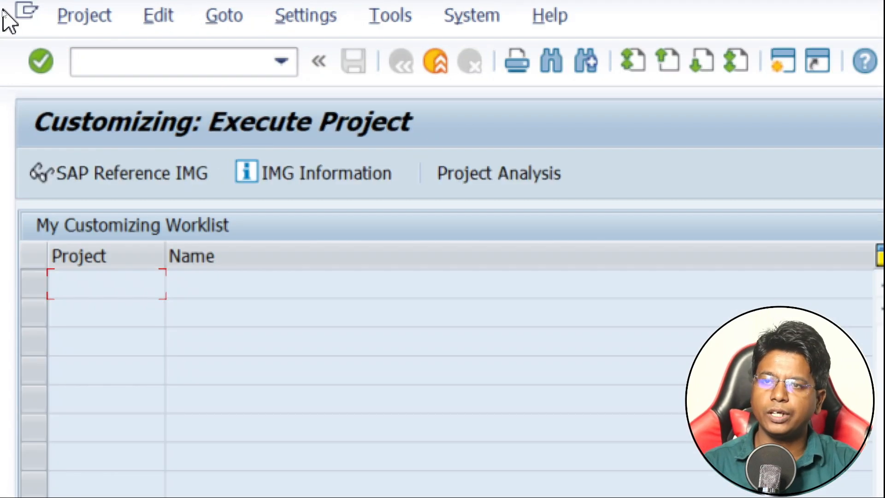
{"action": "left_click", "coordinate": [109, 191]}
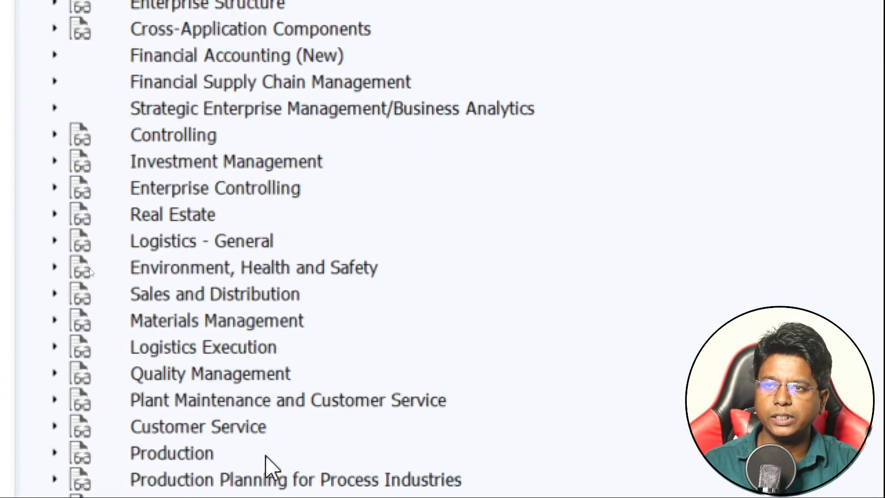
Run the Edit Chart of Accounts List activity under Financial Accounting (New), General Ledger Accounting (New), Master Data, G/L Accounts, Preparations
{"action": "left_click", "coordinate": [54, 54]}
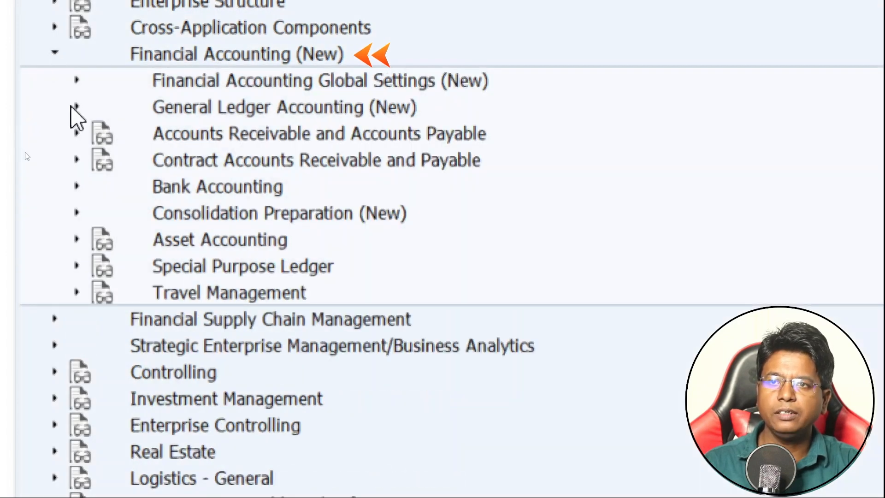
{"action": "left_click", "coordinate": [76, 107]}
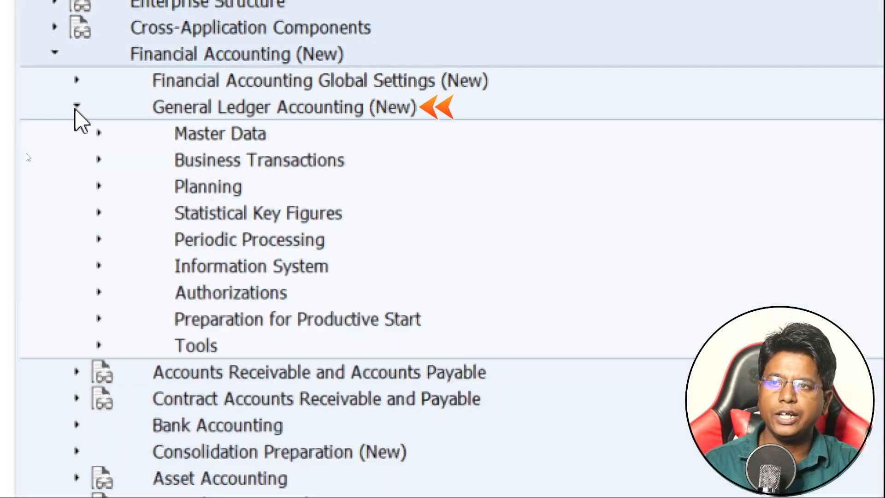
{"action": "left_click", "coordinate": [97, 132]}
{"action": "left_click", "coordinate": [120, 159]}
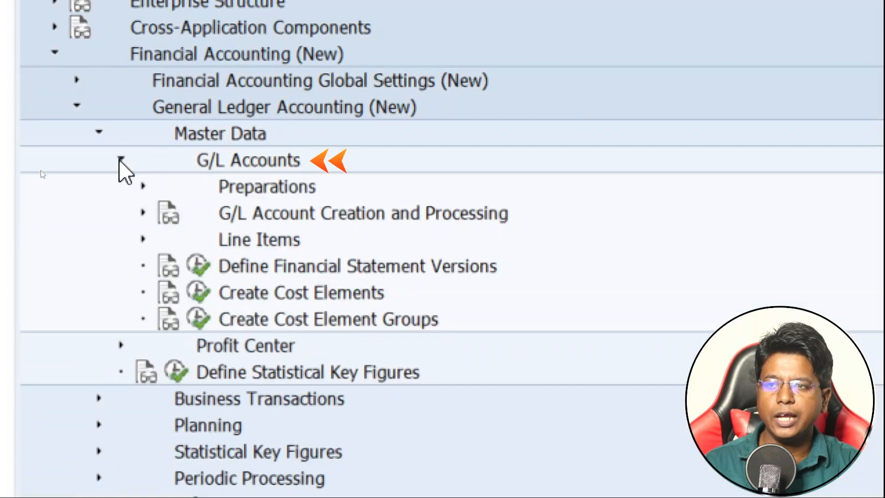
{"action": "left_click", "coordinate": [143, 185]}
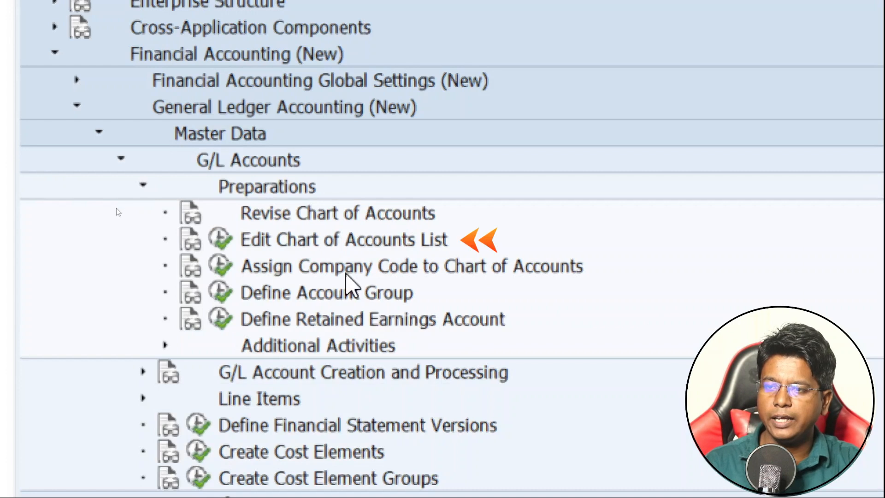
{"action": "left_click", "coordinate": [292, 239]}
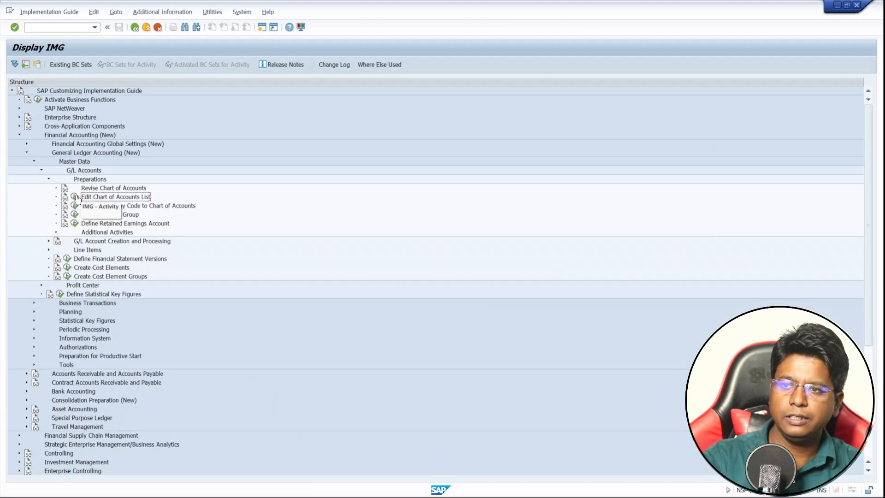
{"action": "left_click", "coordinate": [220, 239]}
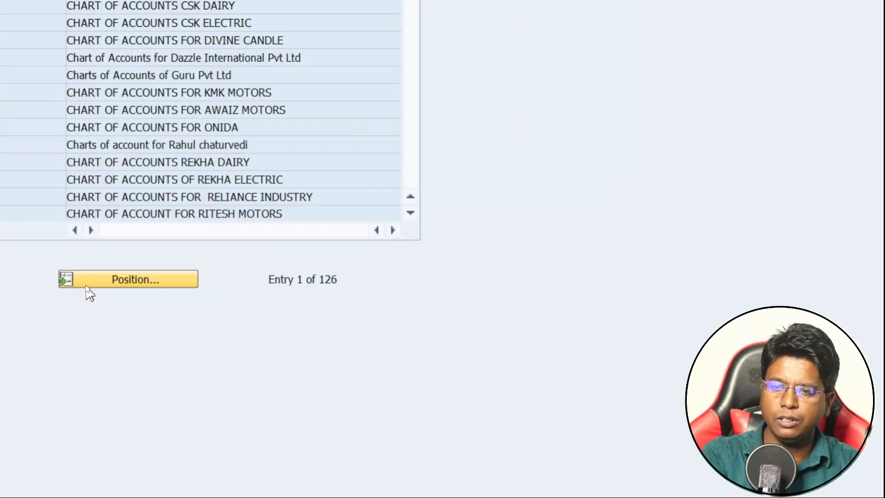
Position the charts of accounts list at 01BJ and open the details of that Bajaj Motors entry
{"action": "left_click", "coordinate": [86, 285]}
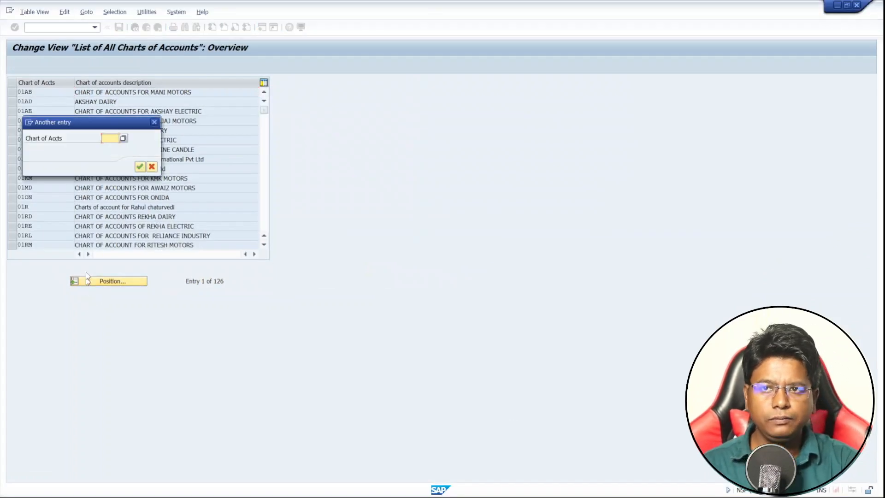
{"action": "left_click_drag", "start_coordinate": [57, 128], "coordinate": [360, 98]}
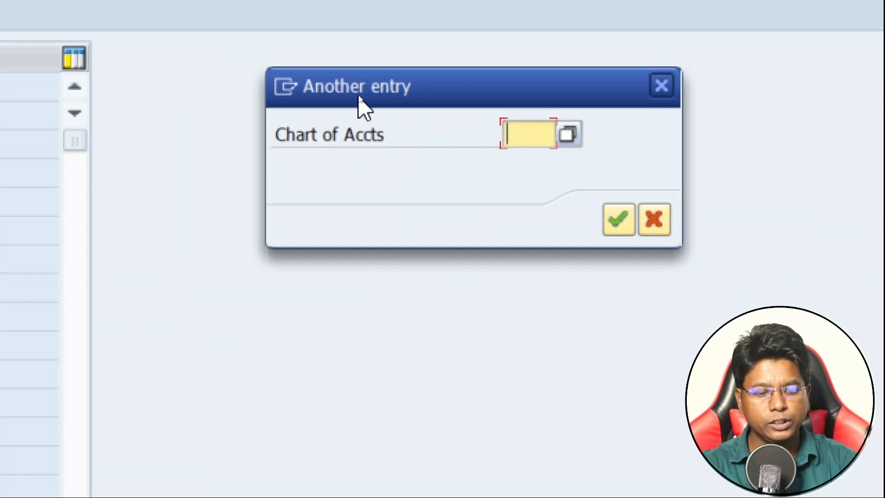
{"action": "type", "text": "01"}
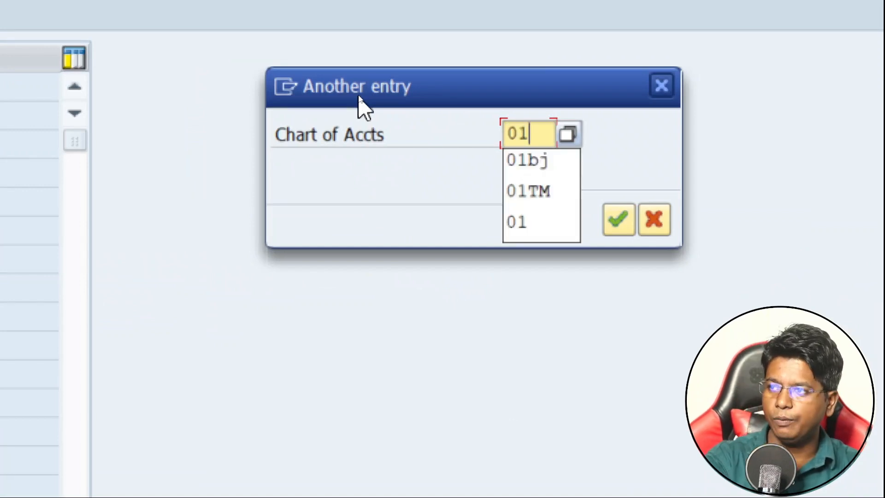
{"action": "key", "text": "Down"}
{"action": "key", "text": "Return"}
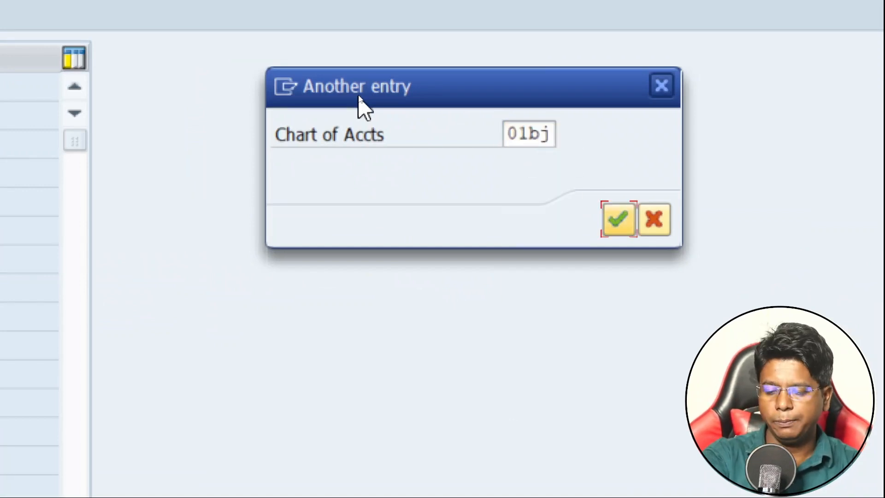
{"action": "key", "text": "Return"}
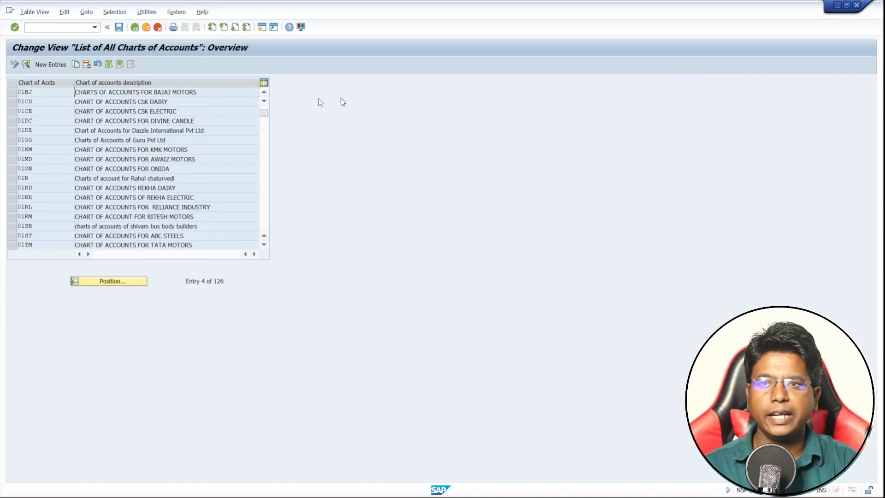
{"action": "left_click", "coordinate": [11, 92]}
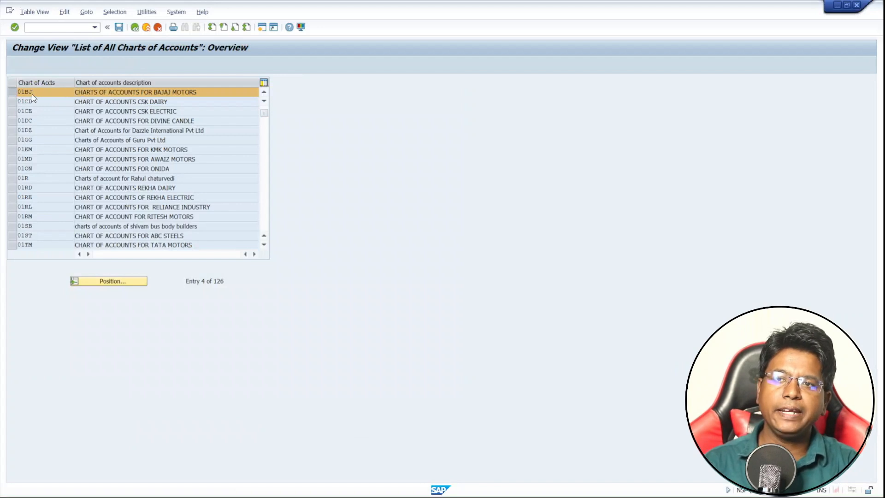
{"action": "double_click", "coordinate": [32, 94]}
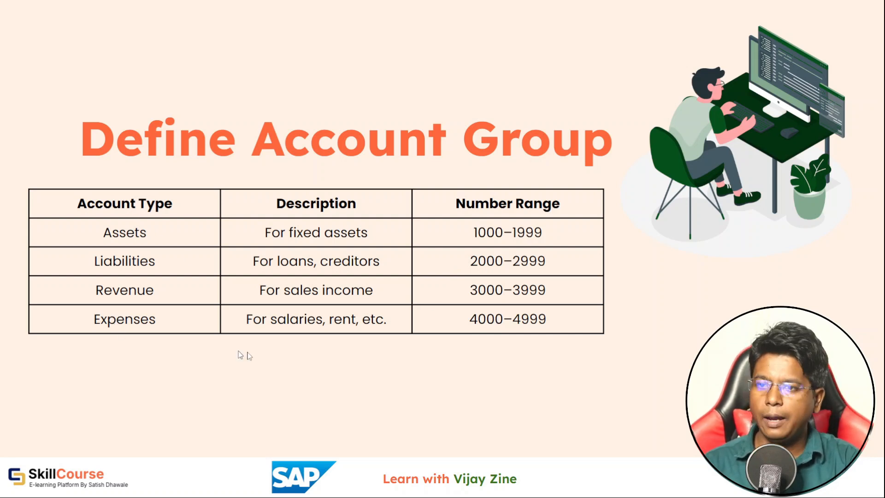
{"action": "key", "text": "Right"}
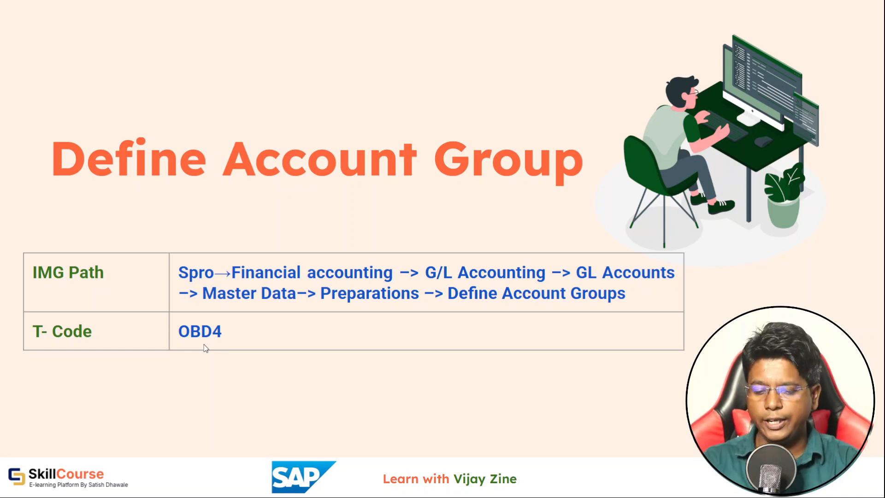
{"action": "key", "text": "Right"}
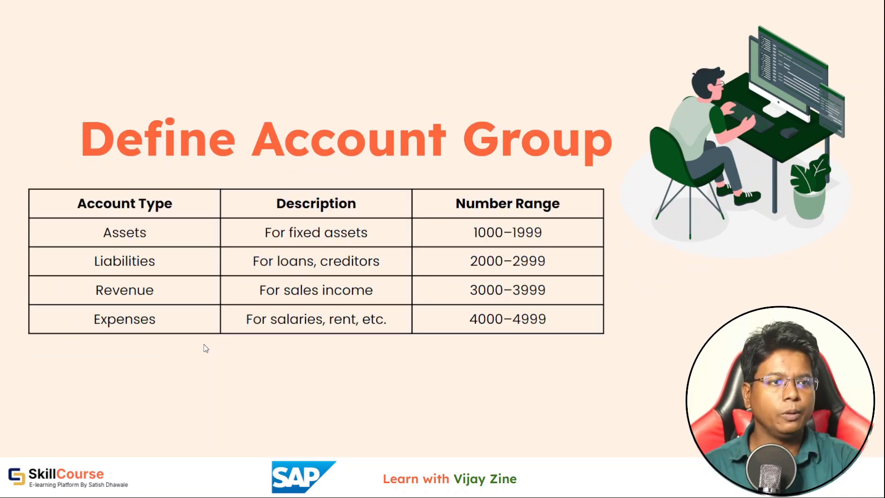
{"action": "key", "text": "Right"}
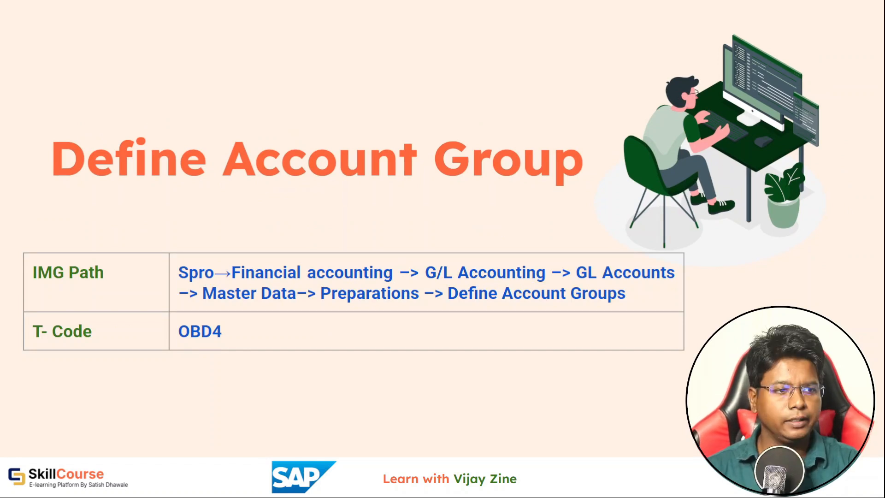
Switch back to SAP and display the SAP Reference IMG in a new session using transaction SPRO
{"action": "key", "text": "alt+Tab"}
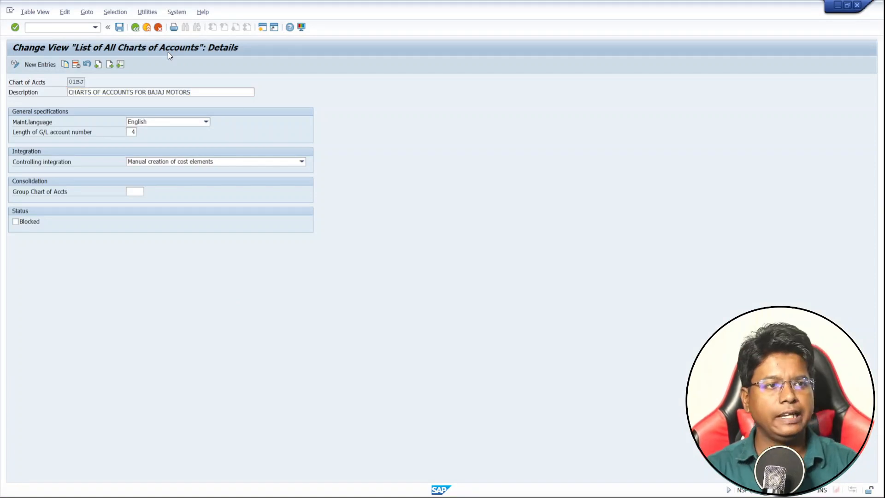
{"action": "key", "text": "ctrl+n"}
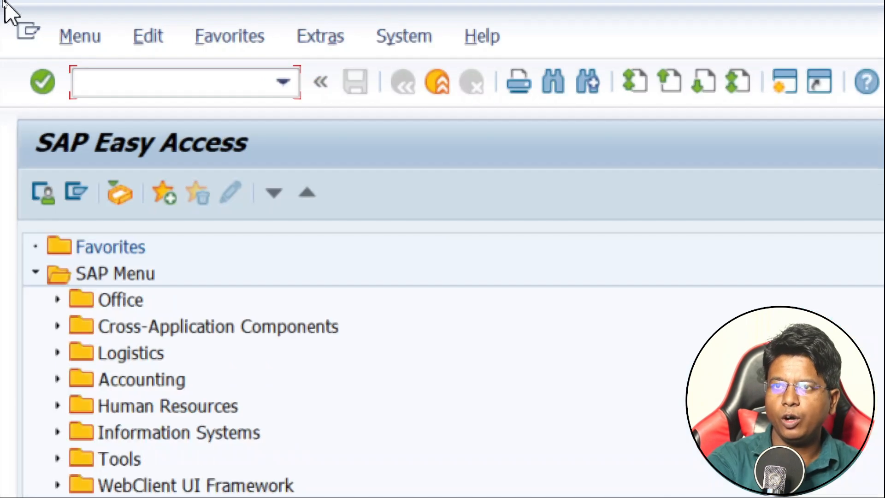
{"action": "type", "text": "SPRO"}
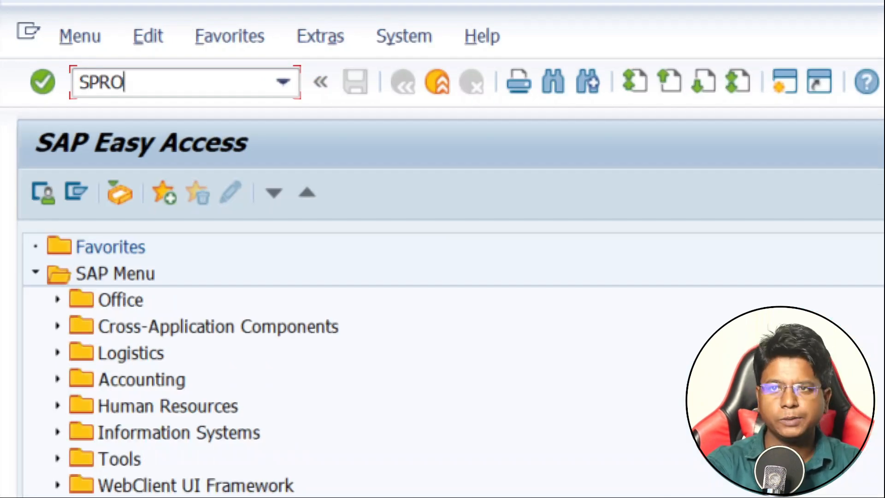
{"action": "key", "text": "Return"}
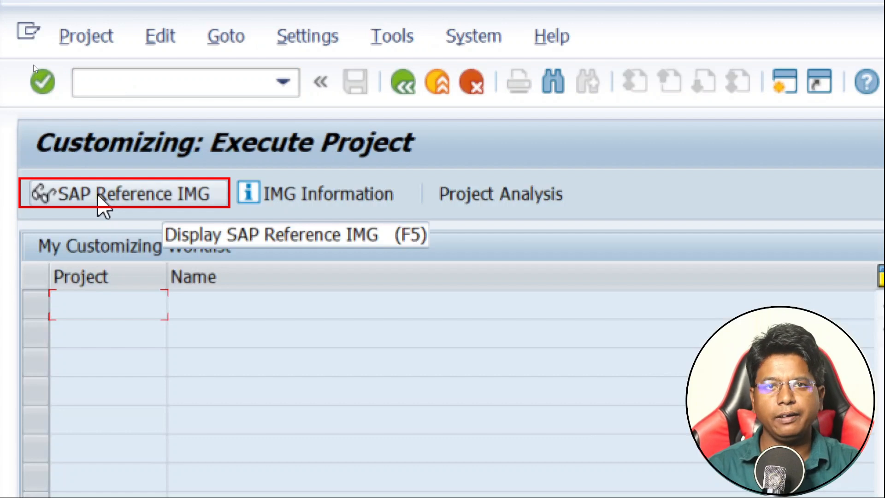
{"action": "left_click", "coordinate": [98, 198]}
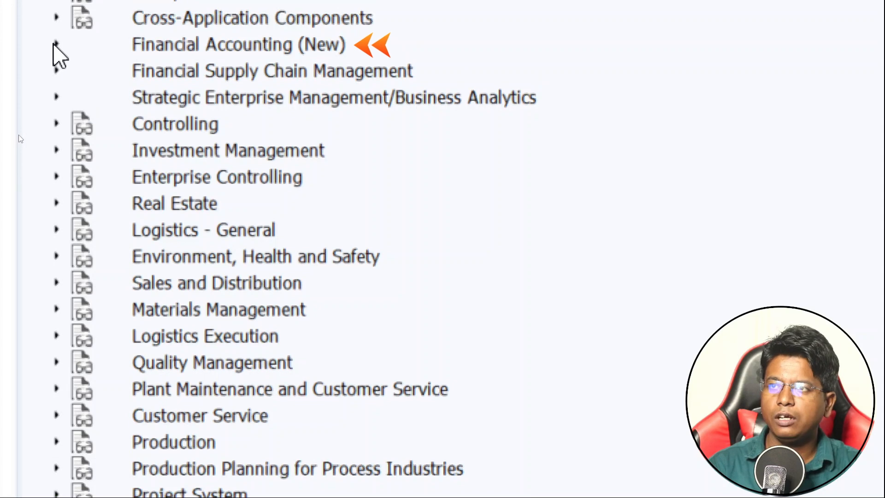
Run the Define Account Group activity under Financial Accounting (New), General Ledger Accounting (New), Master Data, G/L Accounts, Preparations
{"action": "left_click", "coordinate": [56, 23]}
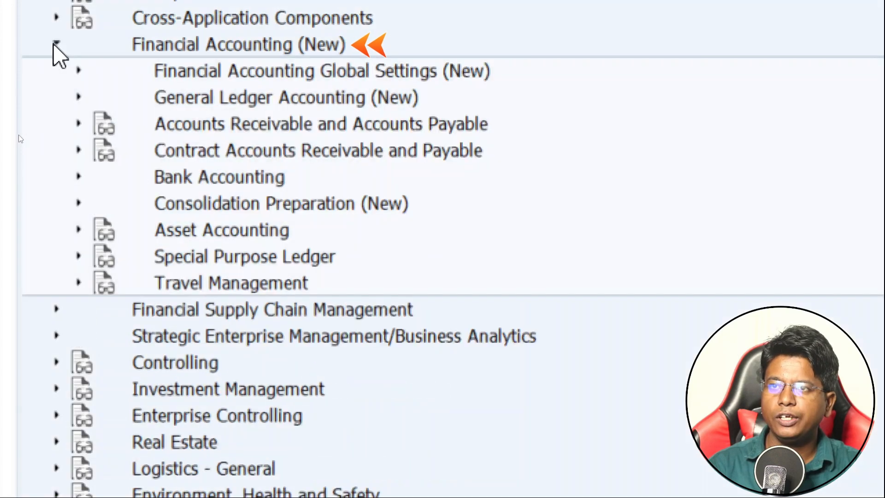
{"action": "left_click", "coordinate": [75, 97]}
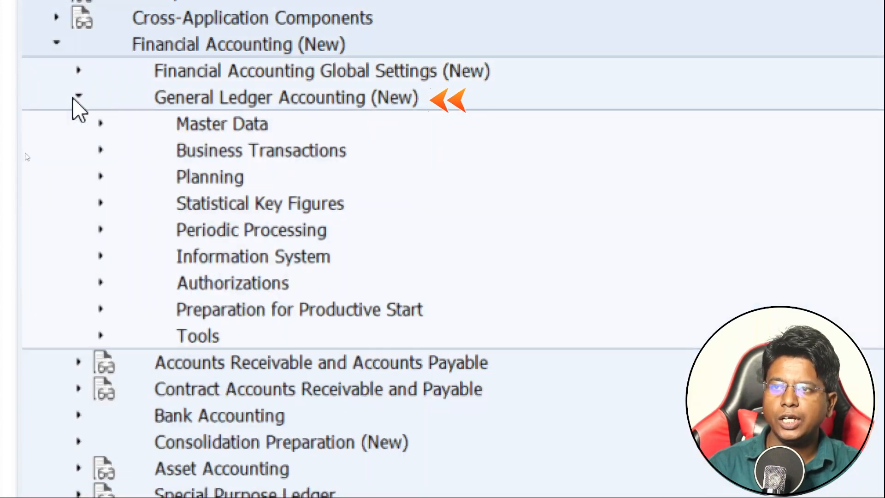
{"action": "left_click", "coordinate": [101, 124]}
{"action": "left_click", "coordinate": [123, 149]}
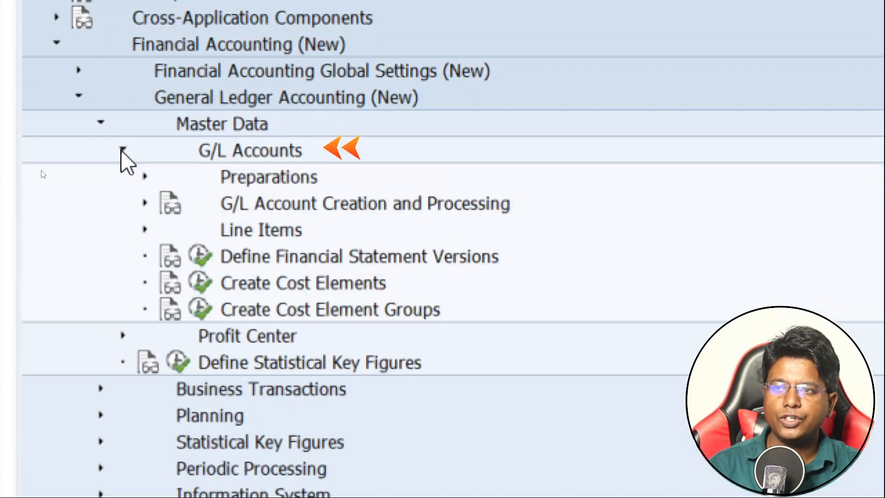
{"action": "left_click", "coordinate": [145, 176]}
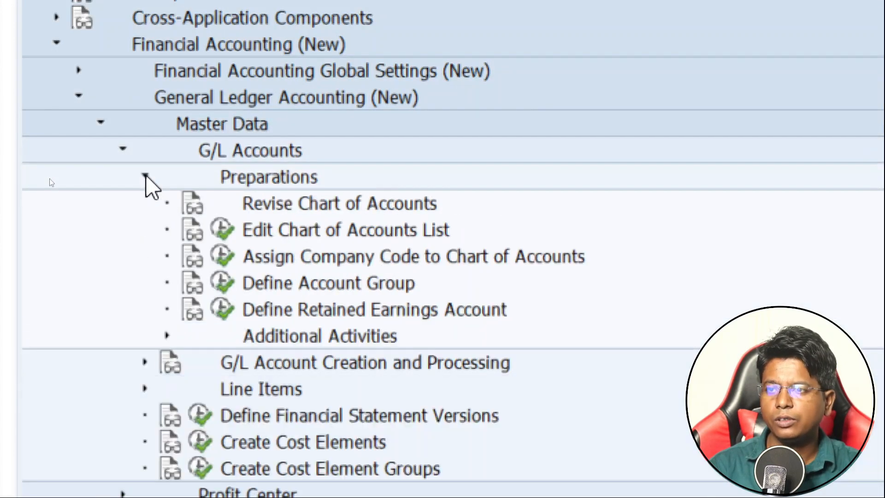
{"action": "left_click", "coordinate": [251, 283]}
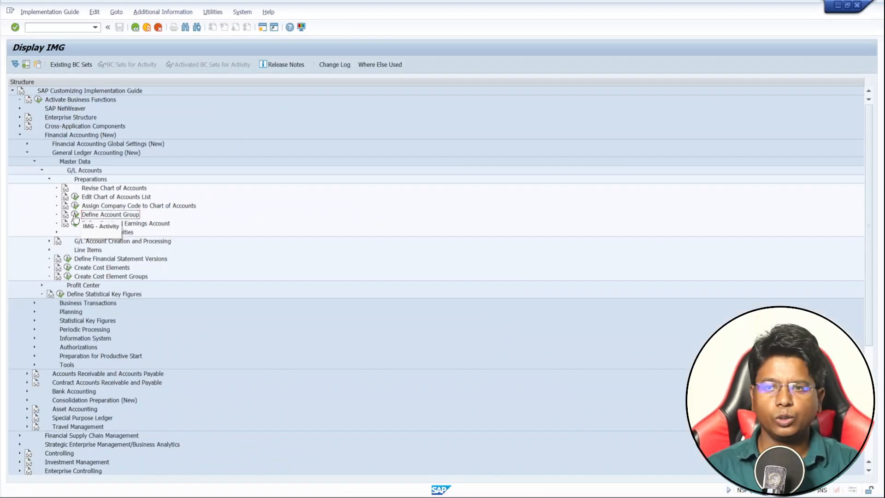
{"action": "left_click", "coordinate": [75, 215]}
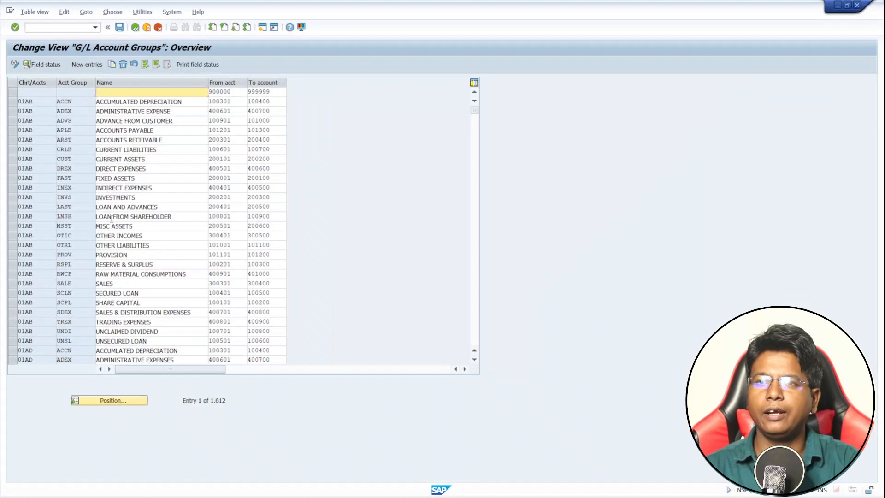
Start new G/L account group entries and set the first row's chart of accounts to 01BJ
{"action": "left_click", "coordinate": [84, 65]}
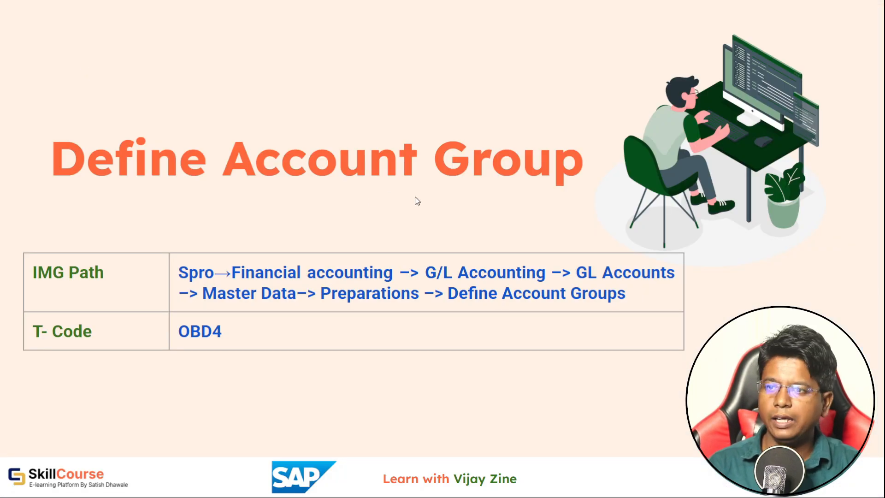
{"action": "left_click", "coordinate": [371, 203]}
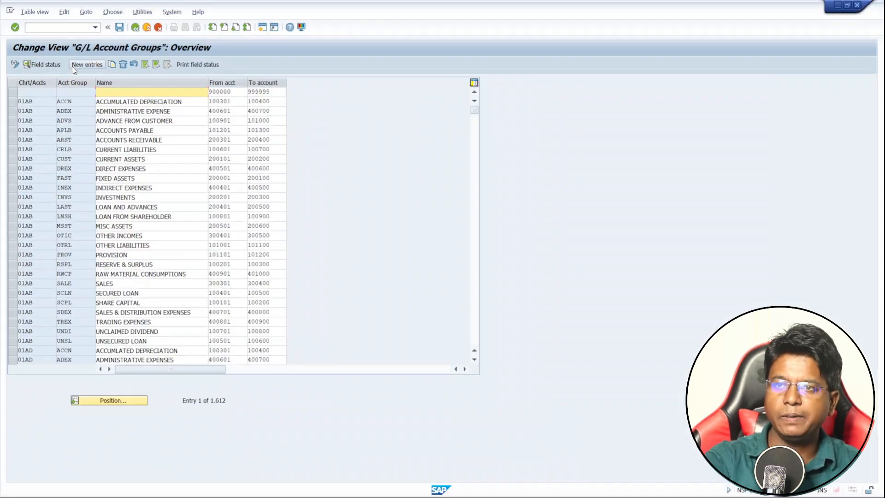
{"action": "left_click", "coordinate": [72, 66]}
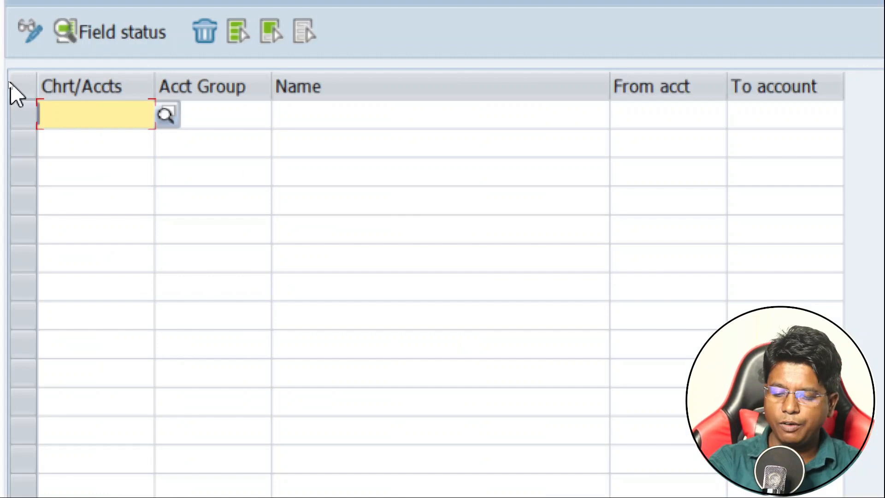
{"action": "type", "text": "01BJ"}
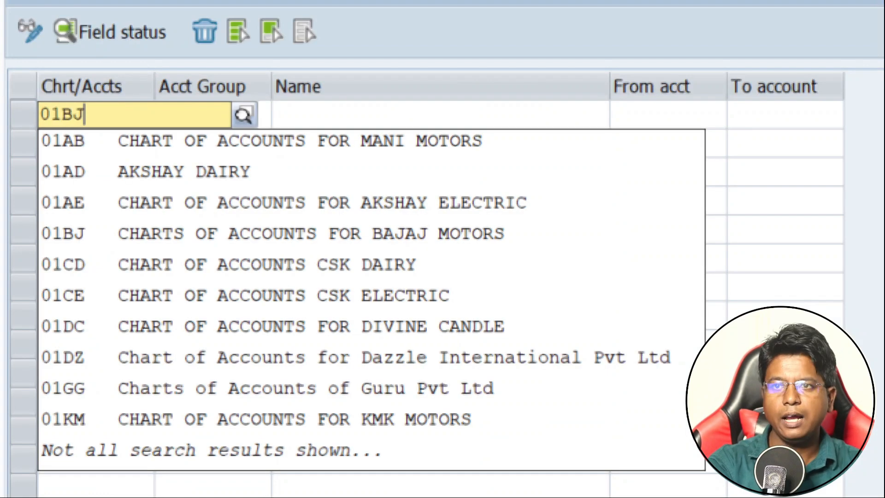
{"action": "key", "text": "Down"}
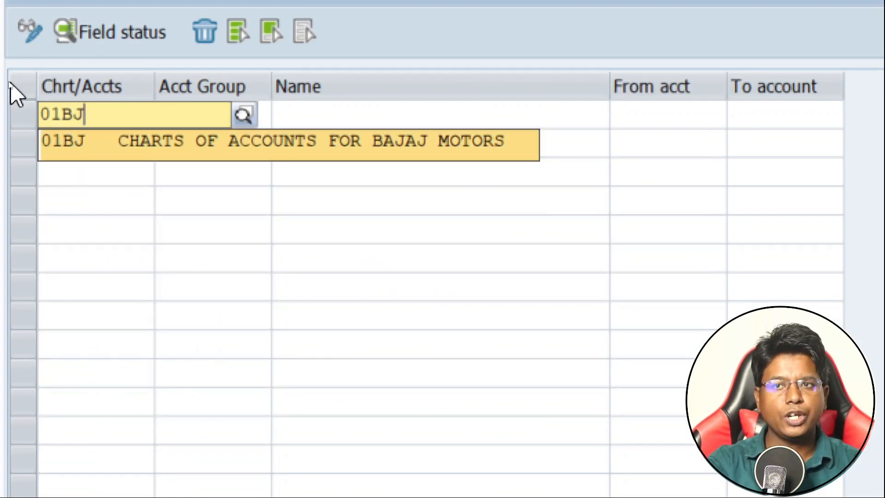
{"action": "key", "text": "Tab"}
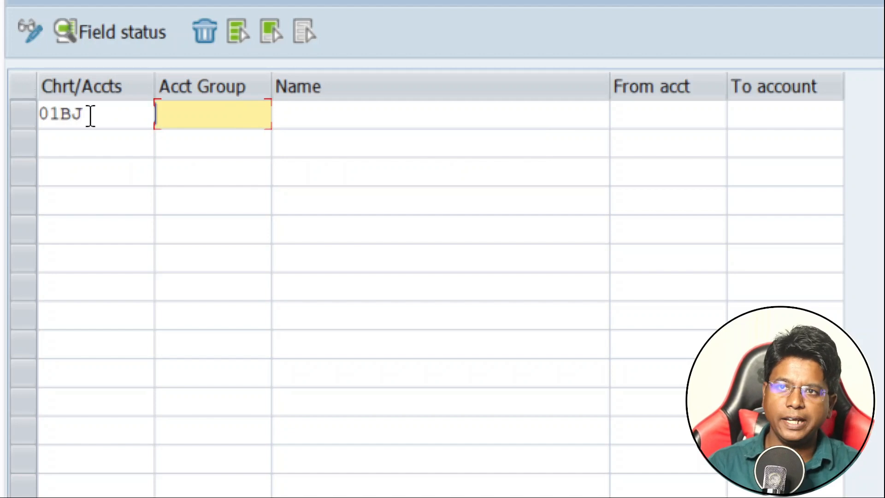
Copy chart of accounts 01BJ from the first row into the next three rows
{"action": "left_click_drag", "start_coordinate": [91, 116], "coordinate": [32, 120]}
{"action": "key", "text": "ctrl+c"}
{"action": "key", "text": "Down"}
{"action": "key", "text": "ctrl+v"}
{"action": "key", "text": "Down"}
{"action": "key", "text": "ctrl+v"}
{"action": "key", "text": "Down"}
{"action": "key", "text": "ctrl+v"}
{"action": "key", "text": "Down"}
{"action": "key", "text": "Up"}
{"action": "key", "text": "Up"}
{"action": "key", "text": "Up"}
{"action": "key", "text": "Up"}
{"action": "key", "text": "Tab"}
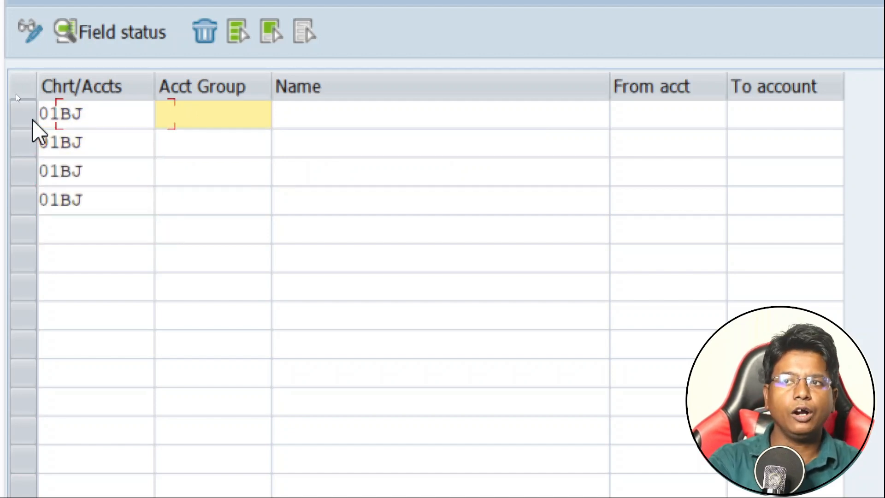
Paste Assets, Liabilities, Revenue and Expenses as the names of the four 01BJ rows
{"action": "key", "text": "Tab"}
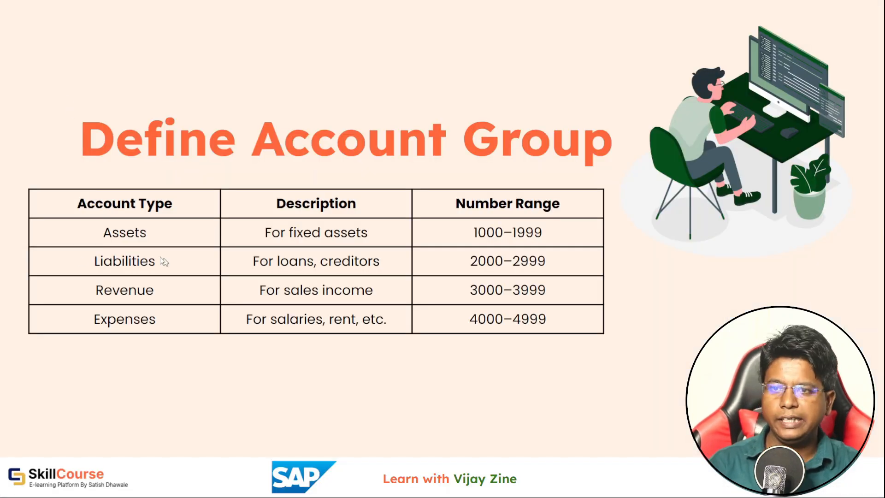
{"action": "left_click", "coordinate": [107, 236]}
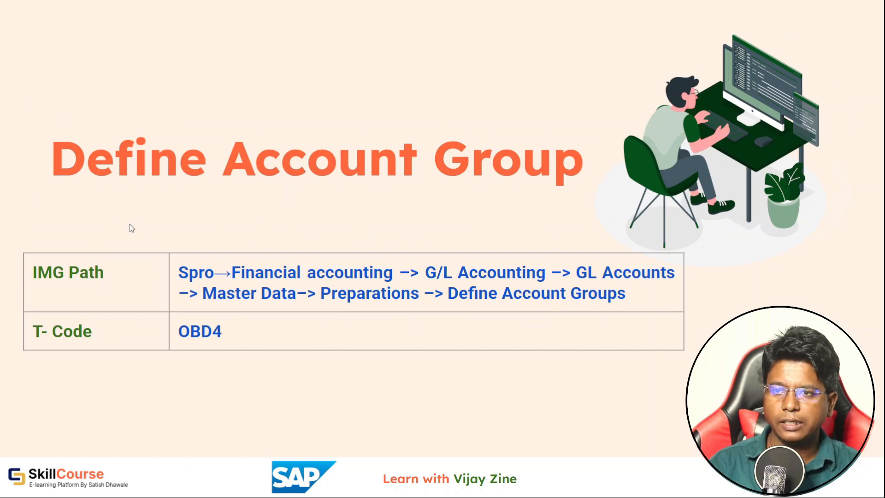
{"action": "key", "text": "Left"}
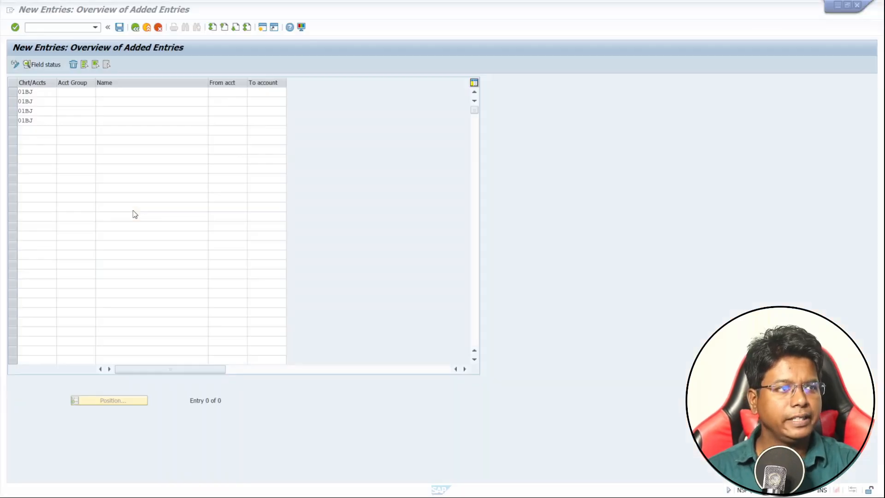
{"action": "left_click", "coordinate": [123, 95]}
{"action": "key", "text": "ctrl+v"}
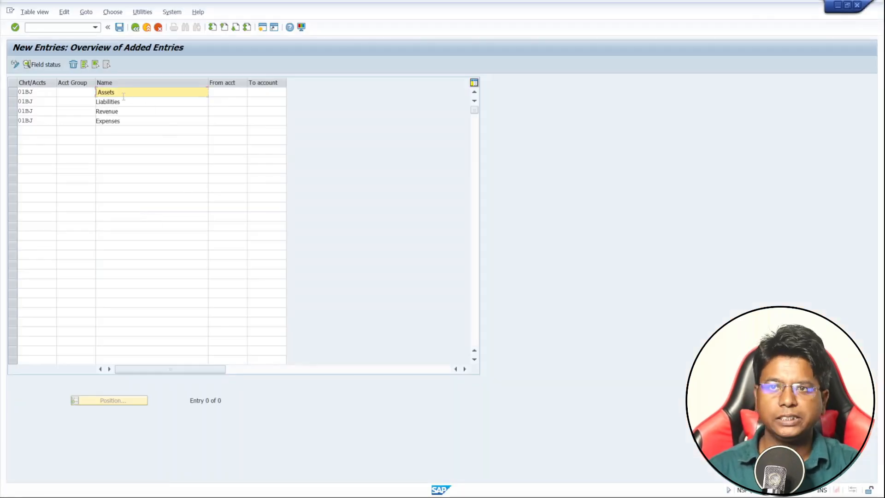
Set the Assets account group's number range from 1000 to 1999
{"action": "left_click", "coordinate": [224, 93]}
{"action": "type", "text": "1000"}
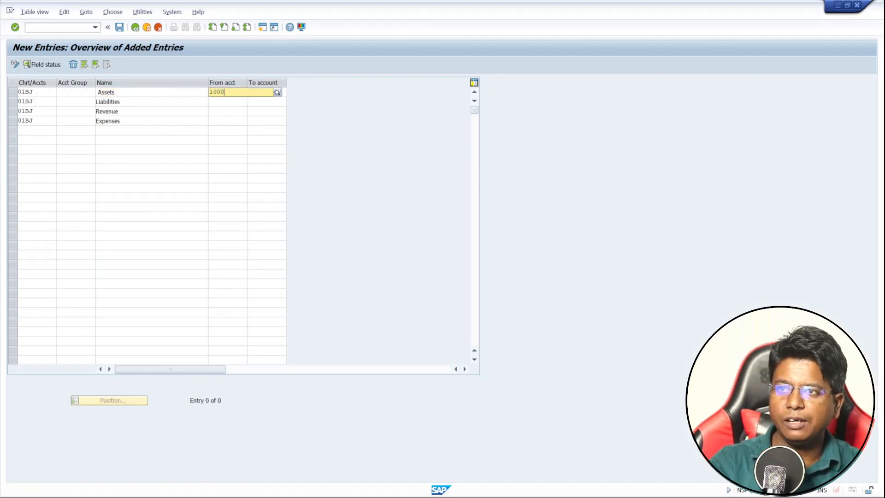
{"action": "key", "text": "Tab"}
{"action": "type", "text": "1"}
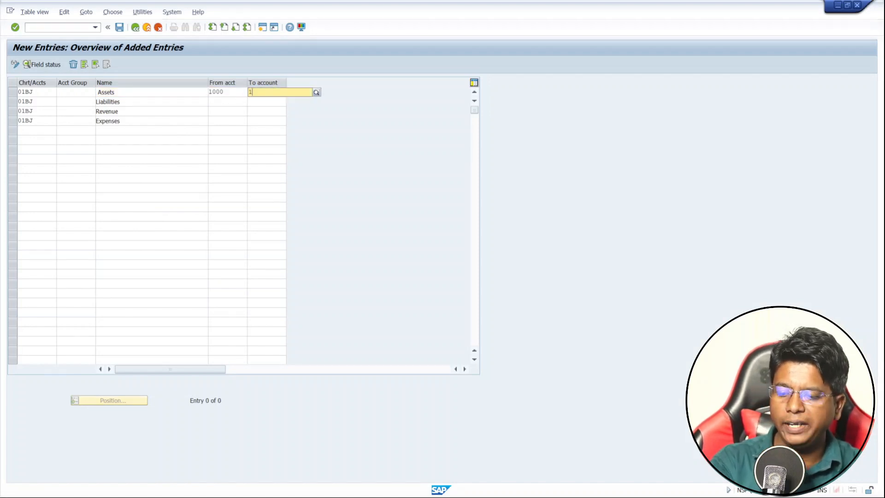
{"action": "type", "text": "999"}
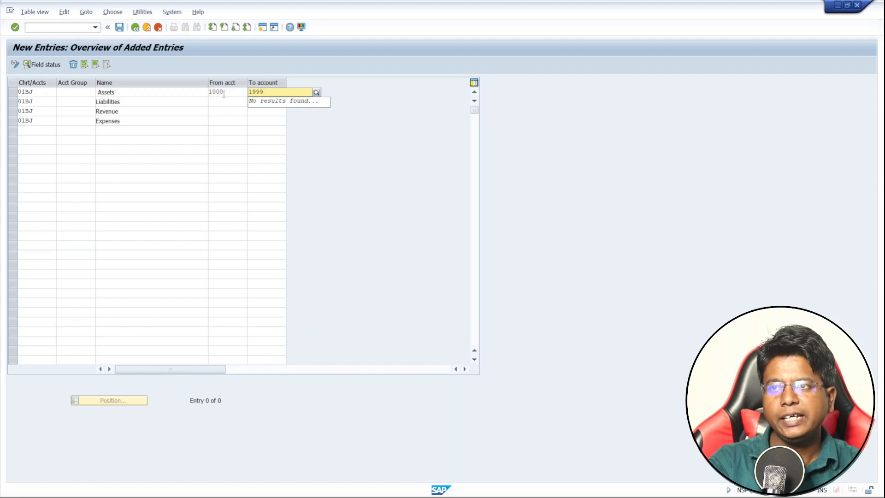
Set the Liabilities account group's number range from 2000 to 2999
{"action": "key", "text": "Tab"}
{"action": "key", "text": "Tab"}
{"action": "key", "text": "Tab"}
{"action": "key", "text": "Tab"}
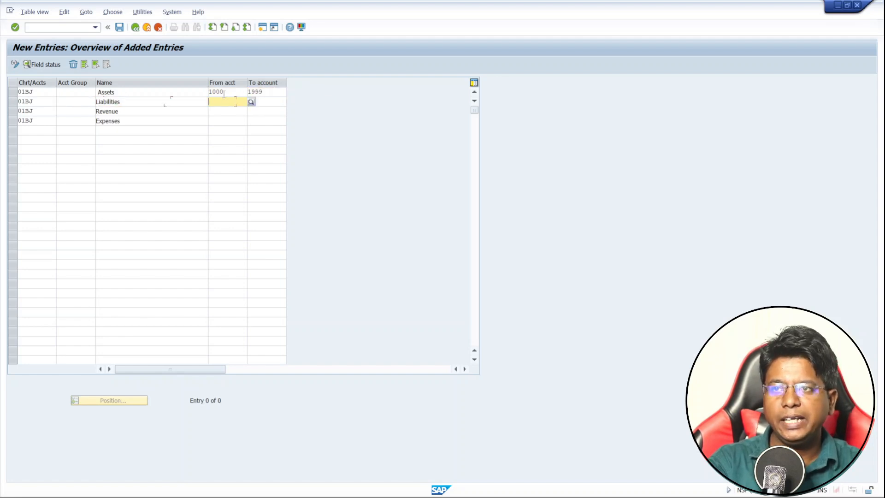
{"action": "type", "text": "2000"}
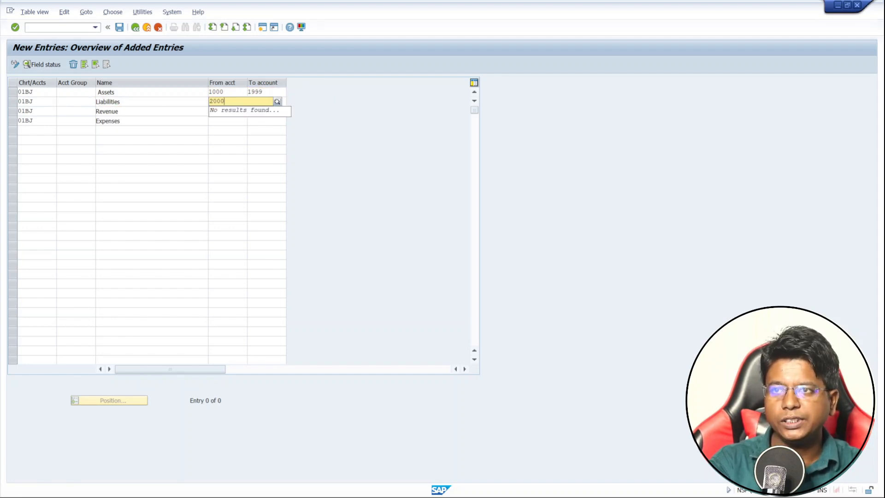
{"action": "key", "text": "Tab"}
{"action": "type", "text": "2999"}
Set the Revenue account group's number range from 3000 to 3999
{"action": "key", "text": "Tab"}
{"action": "key", "text": "Tab"}
{"action": "key", "text": "Tab"}
{"action": "key", "text": "Tab"}
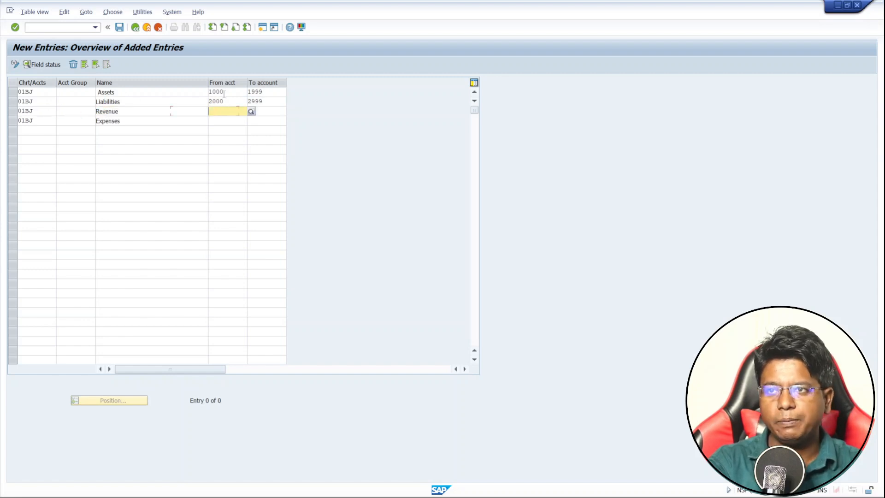
{"action": "type", "text": "3000"}
{"action": "key", "text": "Return"}
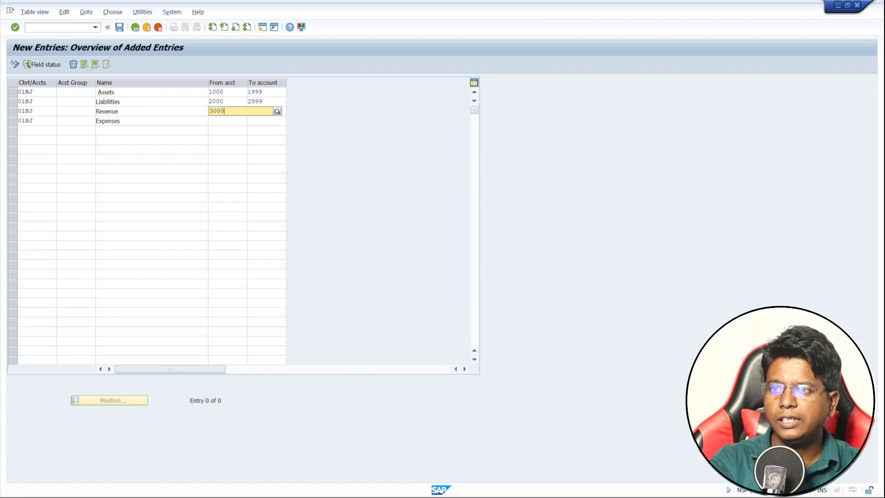
{"action": "key", "text": "Tab"}
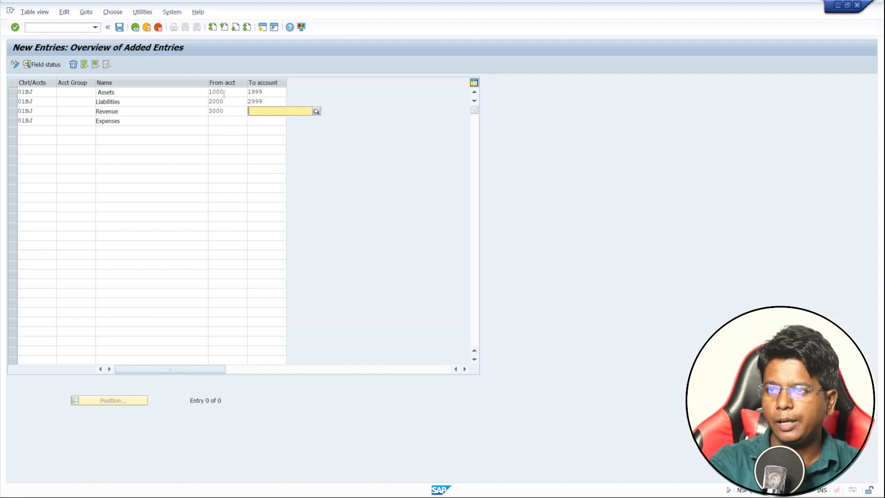
{"action": "type", "text": "3999"}
Set the Expenses account group's number range from 4000 to 4999
{"action": "left_click", "coordinate": [223, 121]}
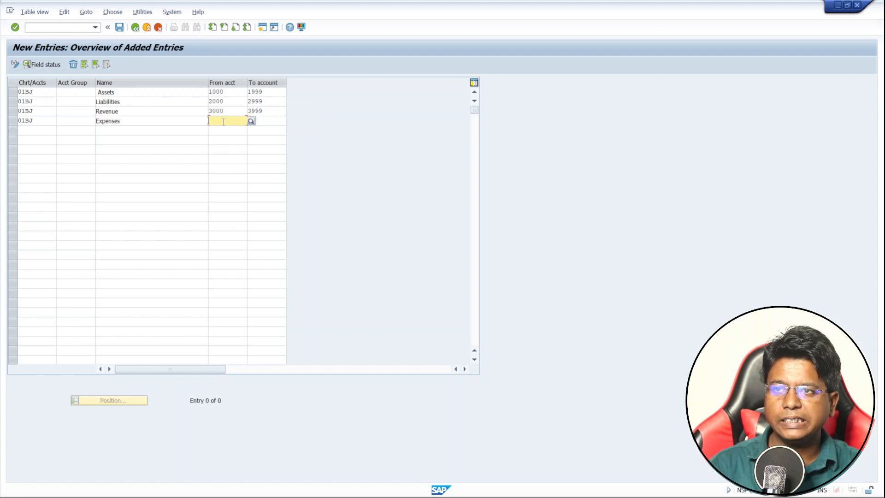
{"action": "type", "text": "4999"}
{"action": "key", "text": "Tab"}
{"action": "key", "text": "shift+Tab"}
{"action": "type", "text": "4000"}
{"action": "key", "text": "Tab"}
{"action": "type", "text": "4999"}
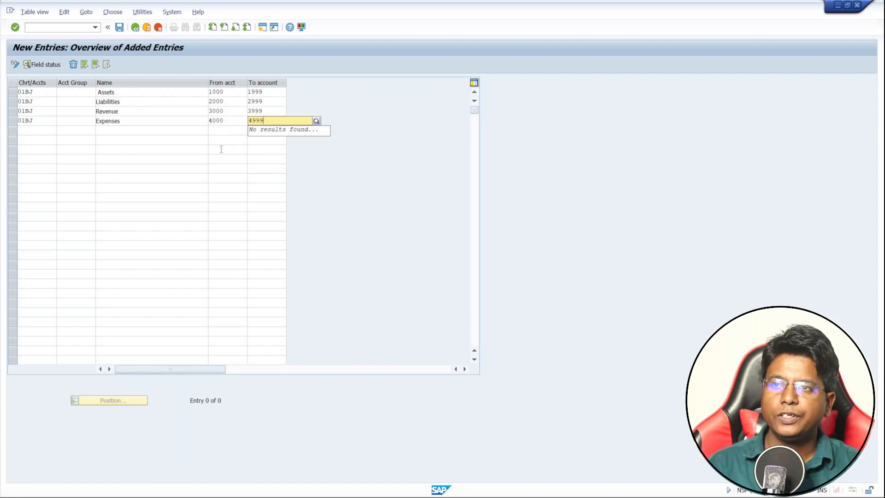
{"action": "left_click", "coordinate": [223, 140]}
{"action": "left_click", "coordinate": [178, 139]}
Enter account group code ASS for the Assets row and LIA for the Liabilities row
{"action": "left_click", "coordinate": [69, 91]}
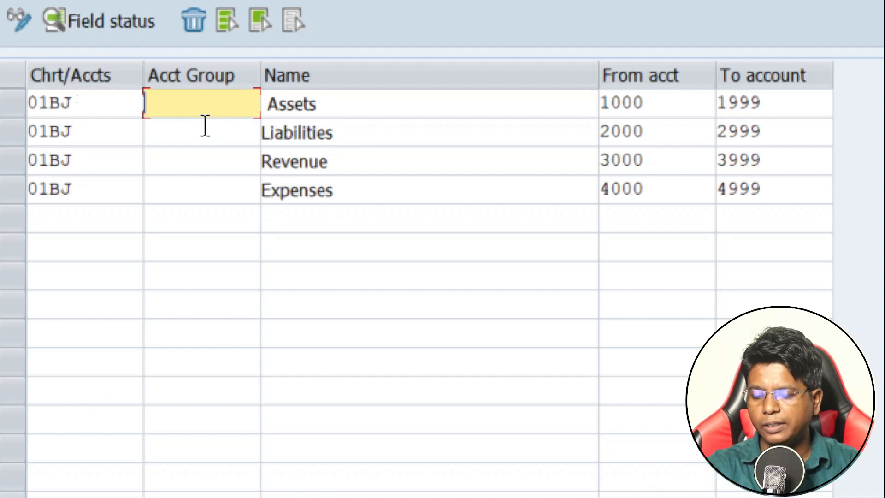
{"action": "type", "text": "ASS"}
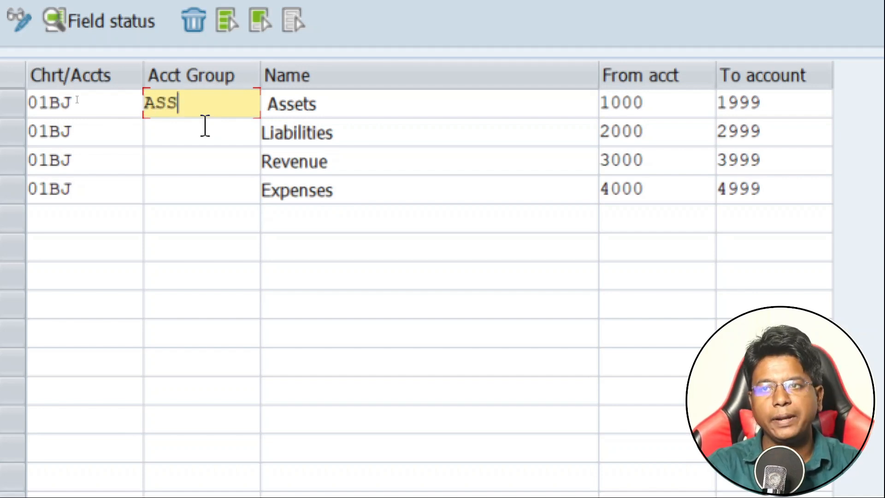
{"action": "left_click", "coordinate": [205, 126]}
{"action": "type", "text": "LIA"}
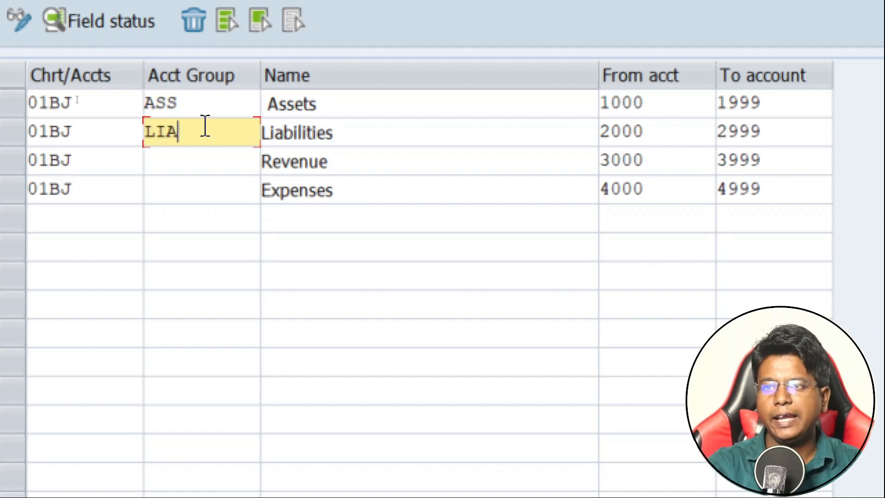
Enter account group code REV for Revenue and EXP for Expenses, and confirm the four entries
{"action": "key", "text": "Down"}
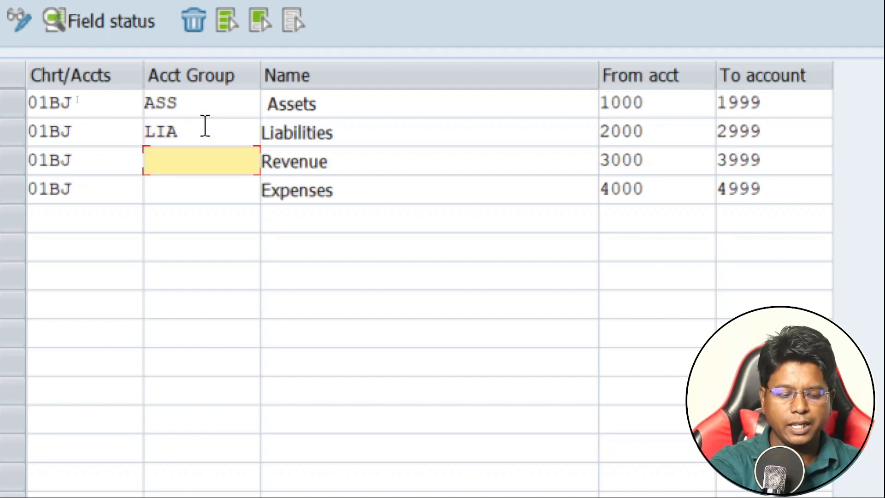
{"action": "type", "text": "RE"}
{"action": "key", "text": "BackSpace"}
{"action": "type", "text": "EV"}
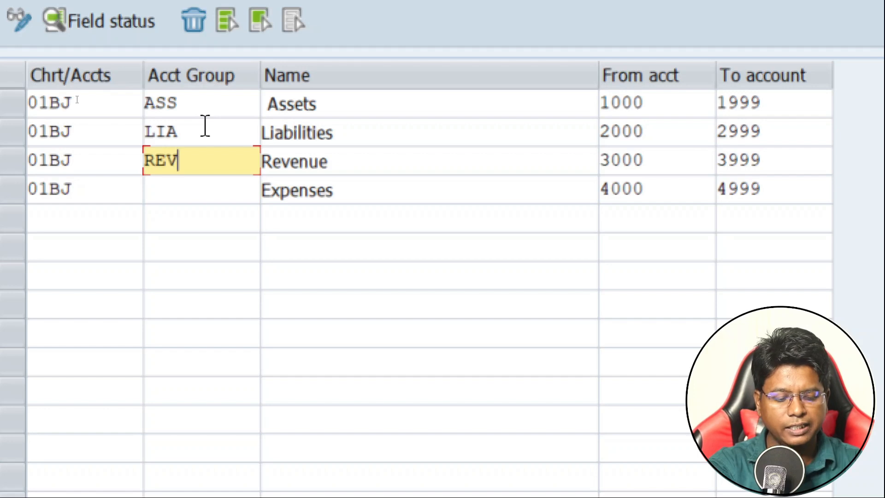
{"action": "key", "text": "Down"}
{"action": "type", "text": "EX"}
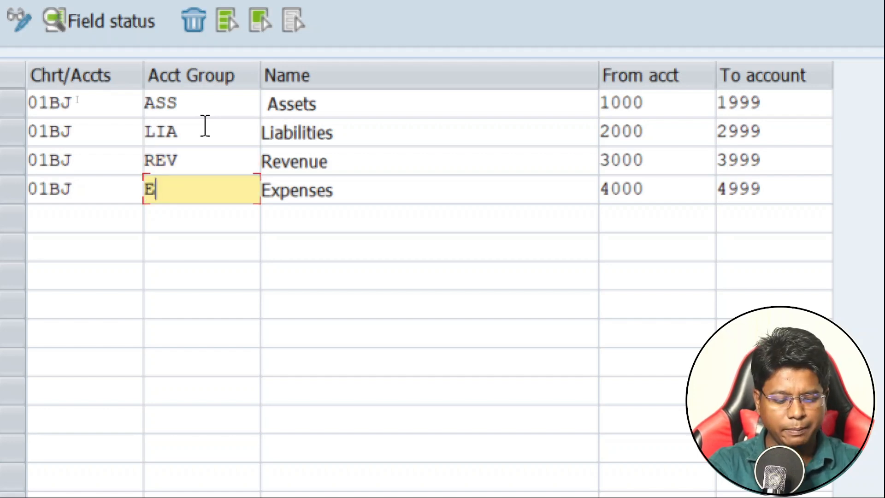
{"action": "type", "text": "P"}
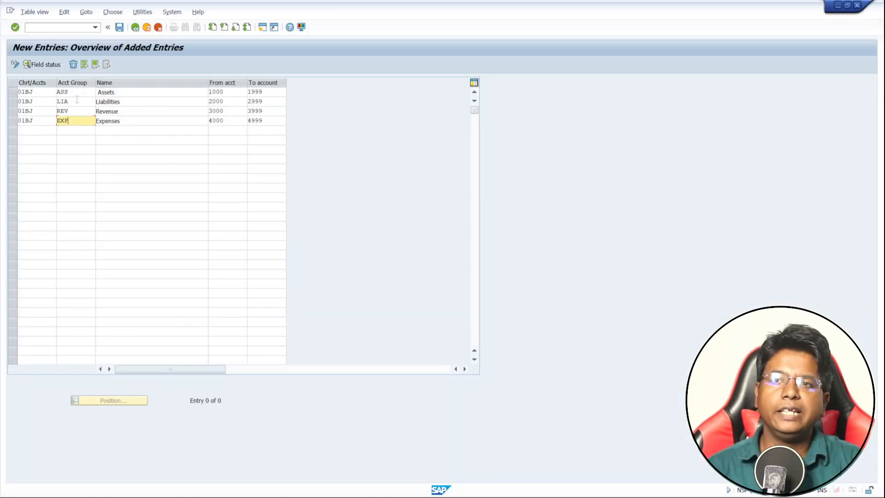
{"action": "key", "text": "Return"}
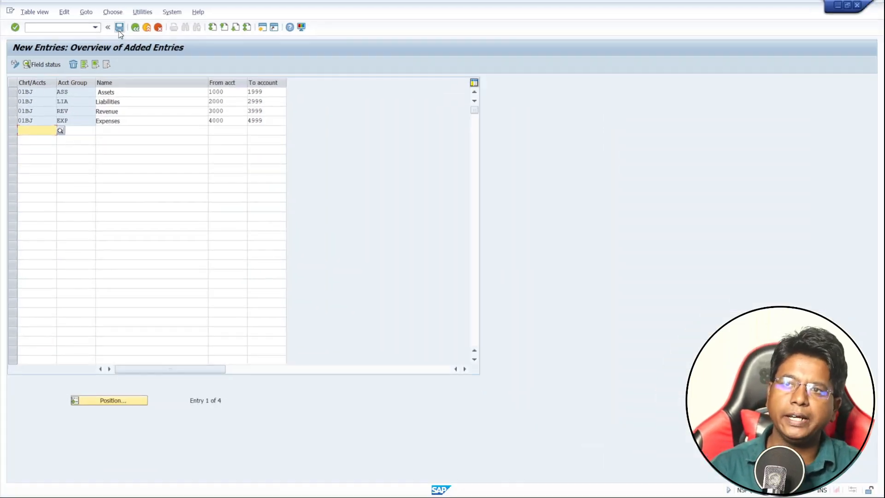
Save the new account groups under the proposed BAJAJ MOTORS customizing request
{"action": "left_click", "coordinate": [119, 27]}
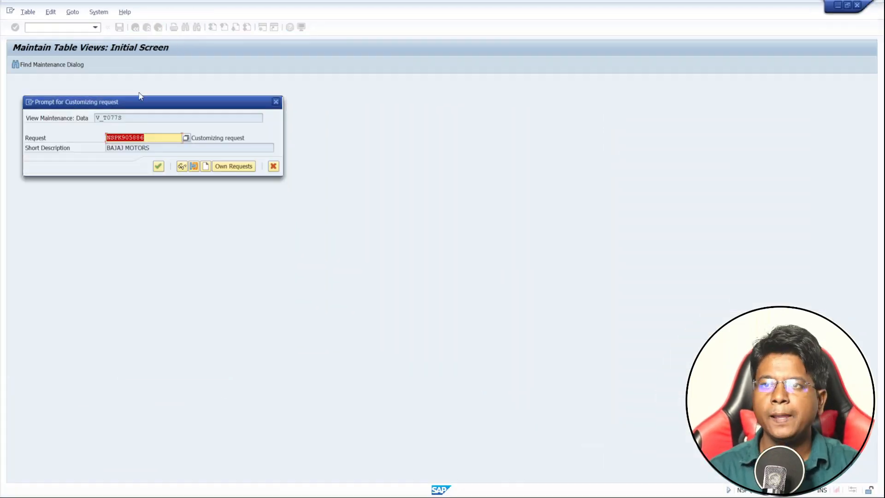
{"action": "left_click_drag", "start_coordinate": [137, 101], "coordinate": [436, 128]}
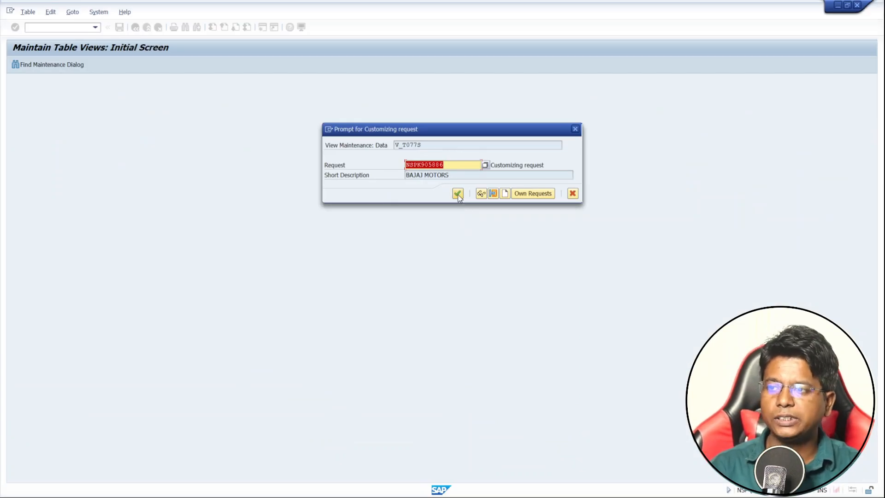
{"action": "left_click", "coordinate": [457, 193]}
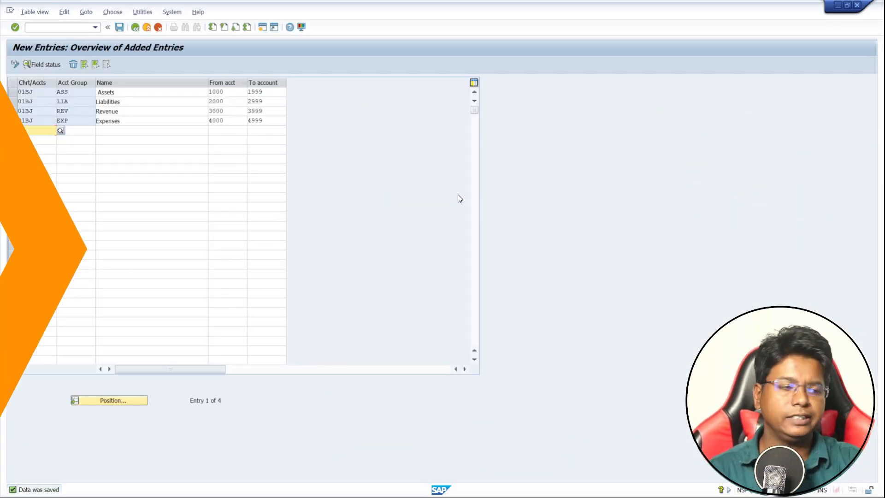